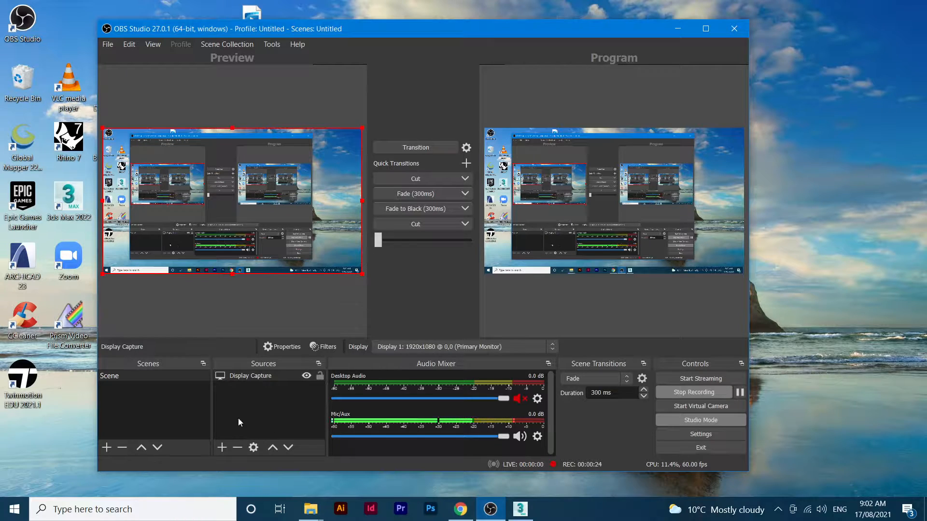
Add a new Display Capture source named Display Capture 2 to the scene, with the source made visible
left_click(222, 447)
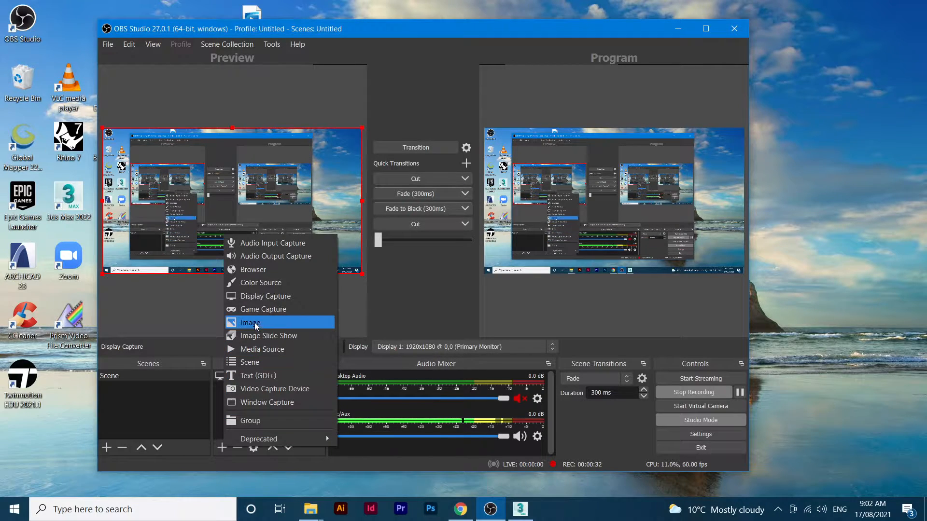
left_click(279, 297)
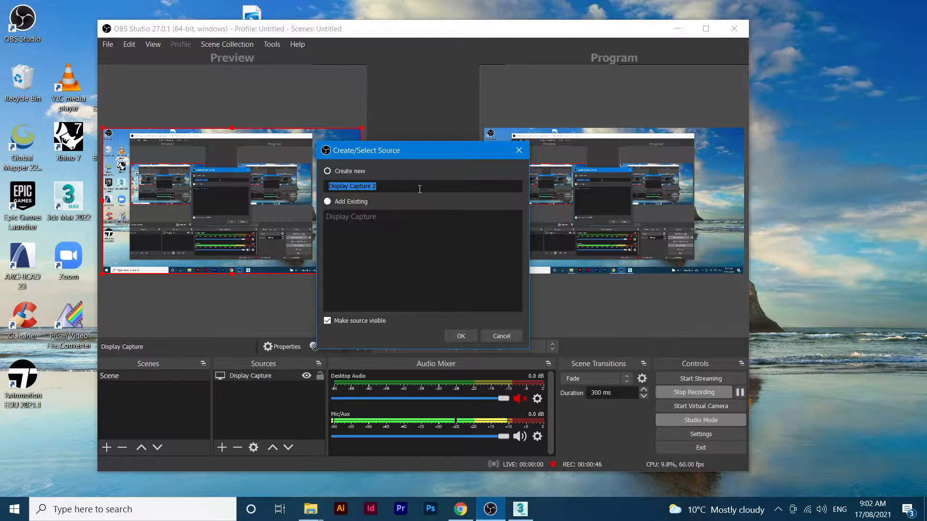
left_click(384, 187)
left_click_drag(382, 187, 373, 186)
left_click(374, 186)
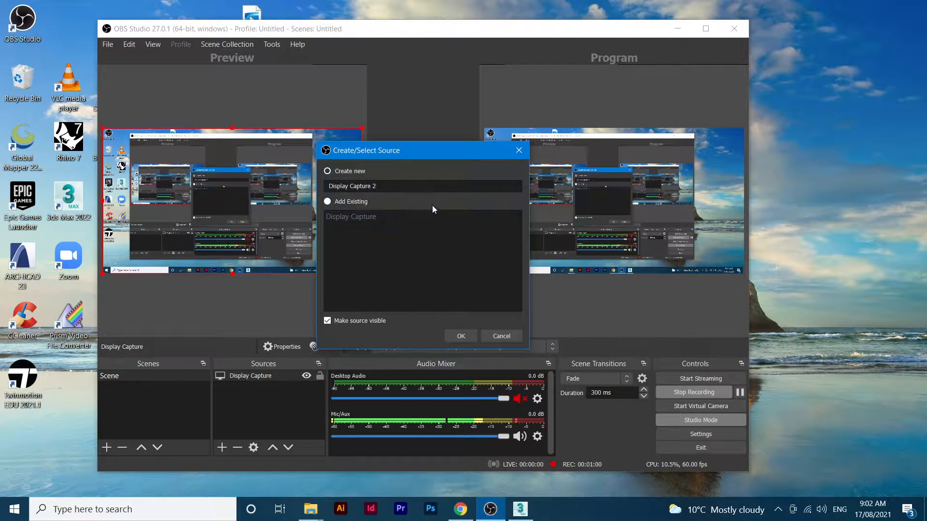
left_click(459, 336)
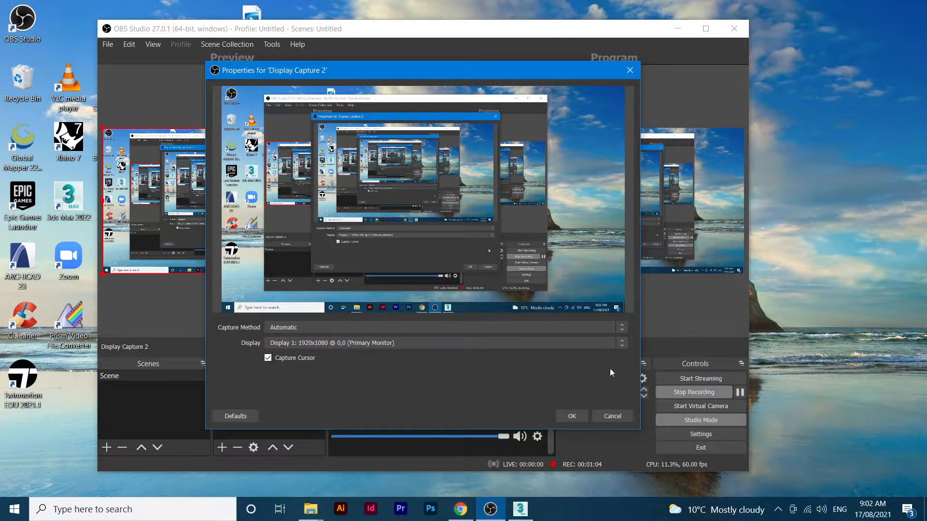
Set Display Capture 2 to capture Display 1: 1920x1080 @ 0,0 (Primary Monitor), accept its properties, and leave that source selected
left_click(618, 343)
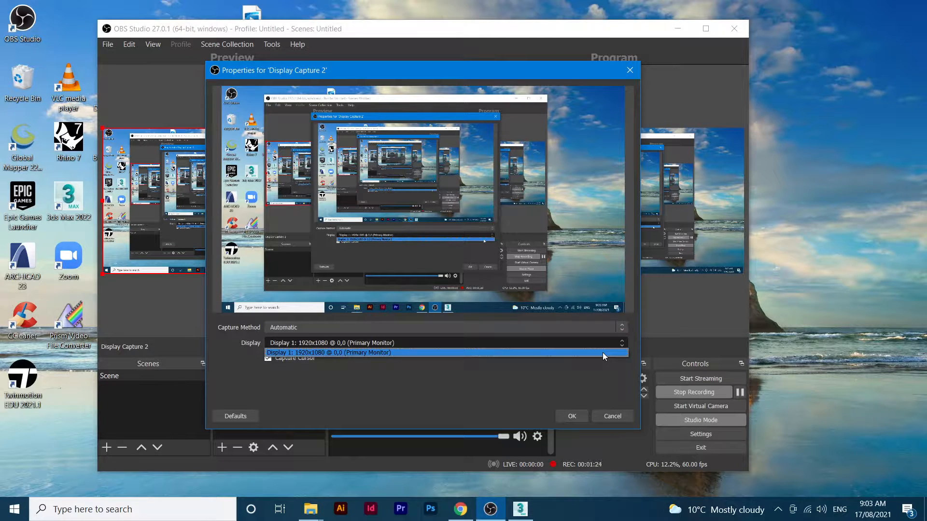
left_click(603, 353)
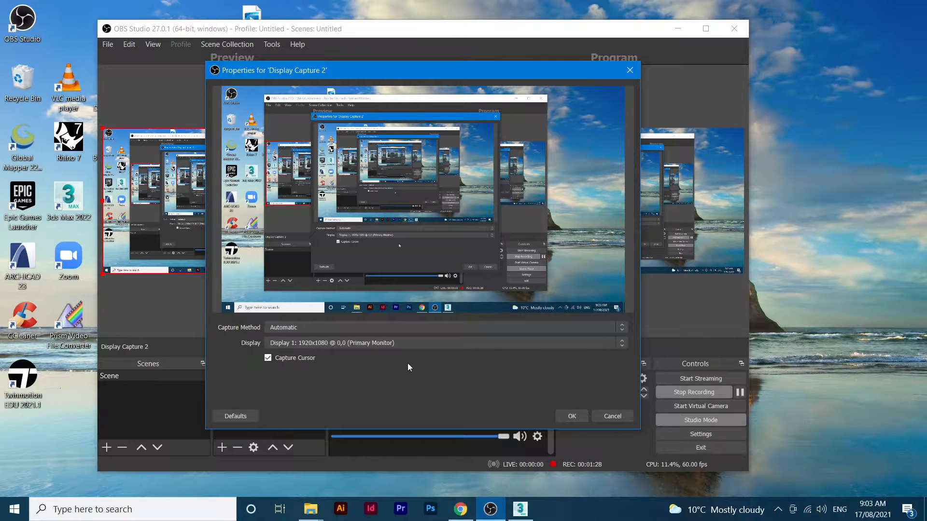
left_click(270, 358)
left_click(574, 416)
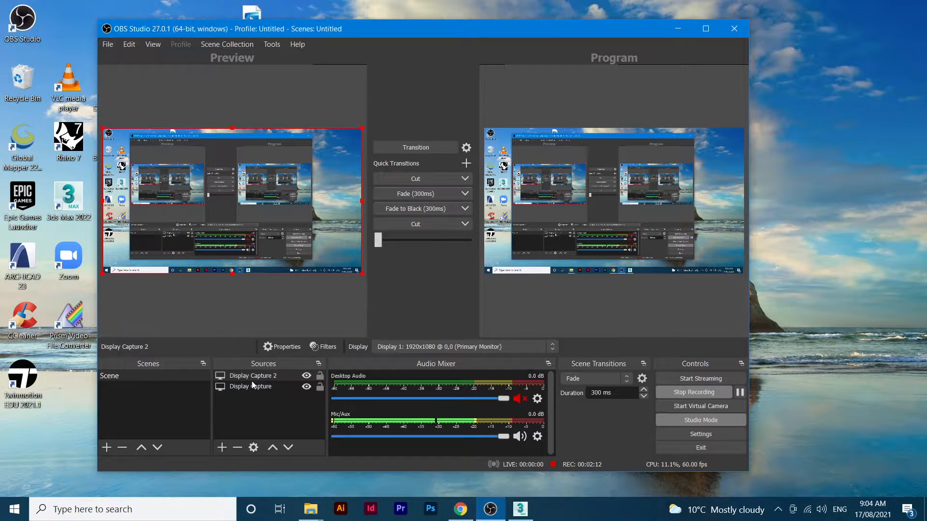
left_click(263, 386)
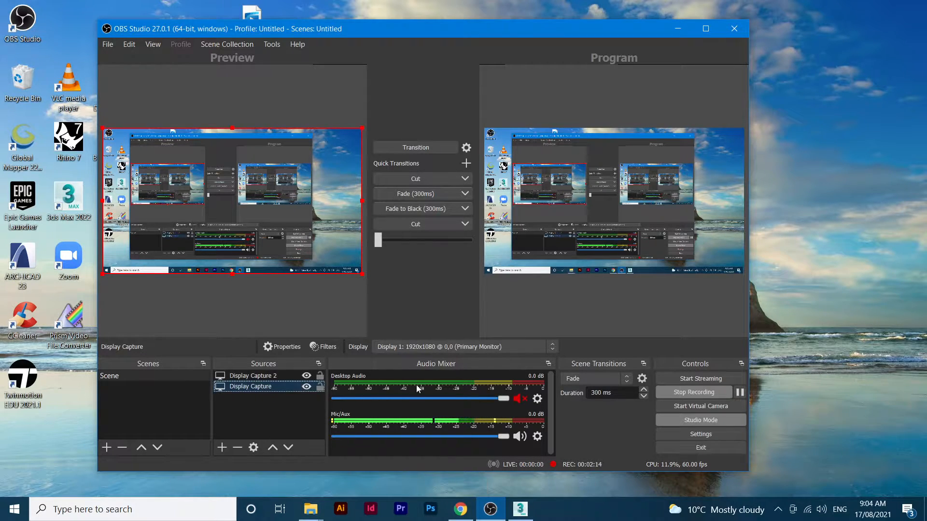
left_click(269, 376)
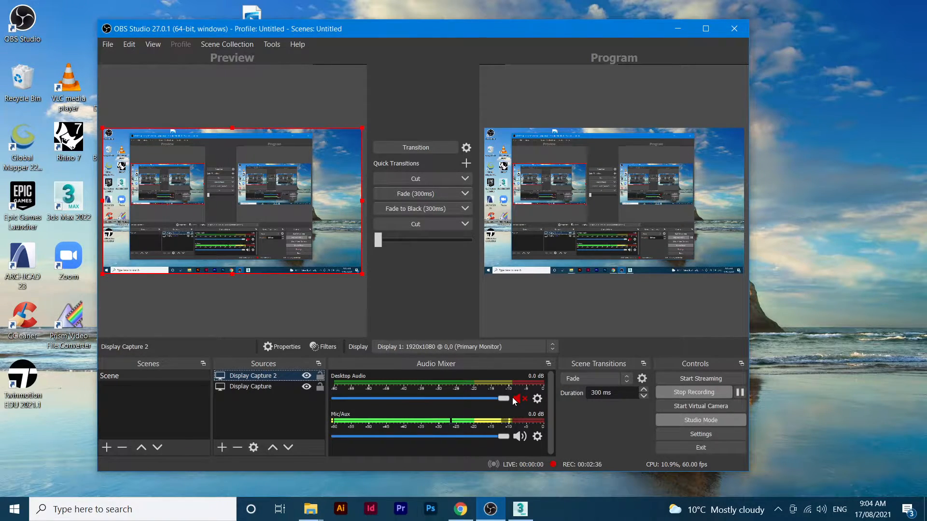
Check which playback devices are available in the Desktop Audio properties, and close them without changing the device
left_click(537, 399)
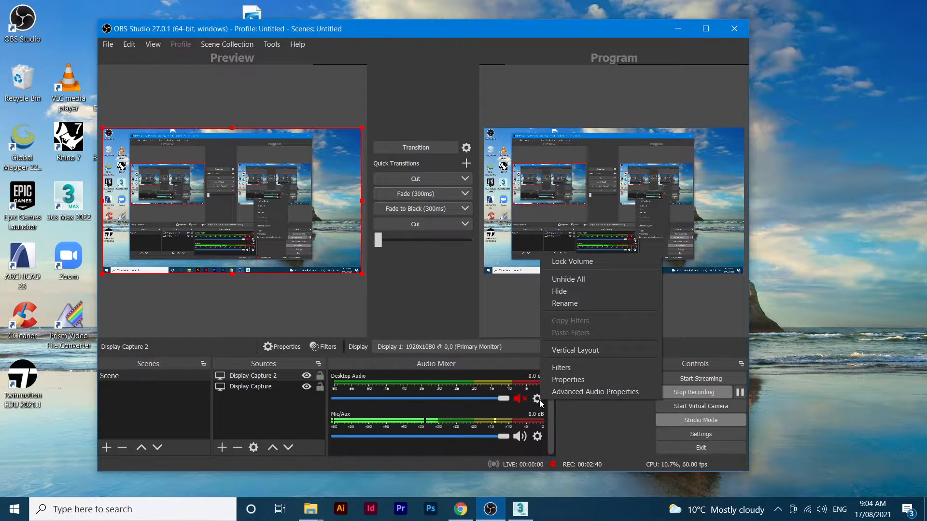
left_click(575, 381)
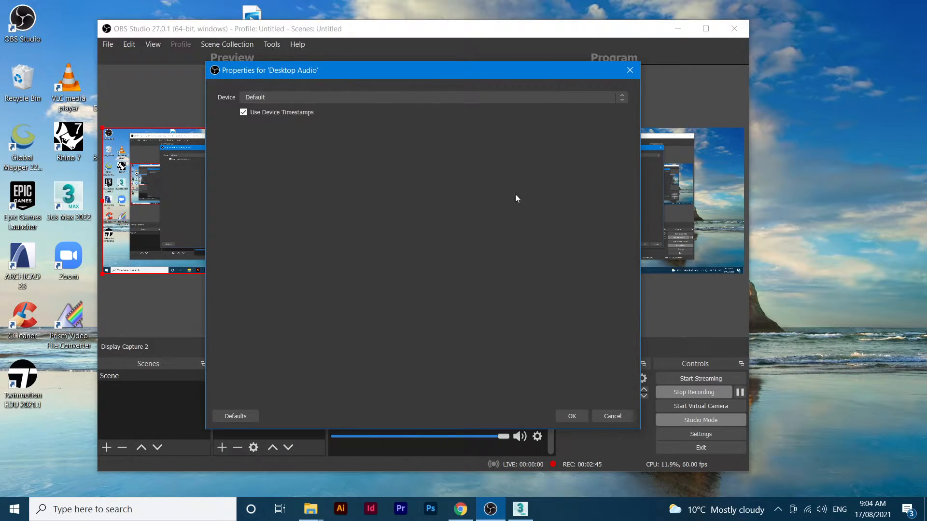
left_click(622, 99)
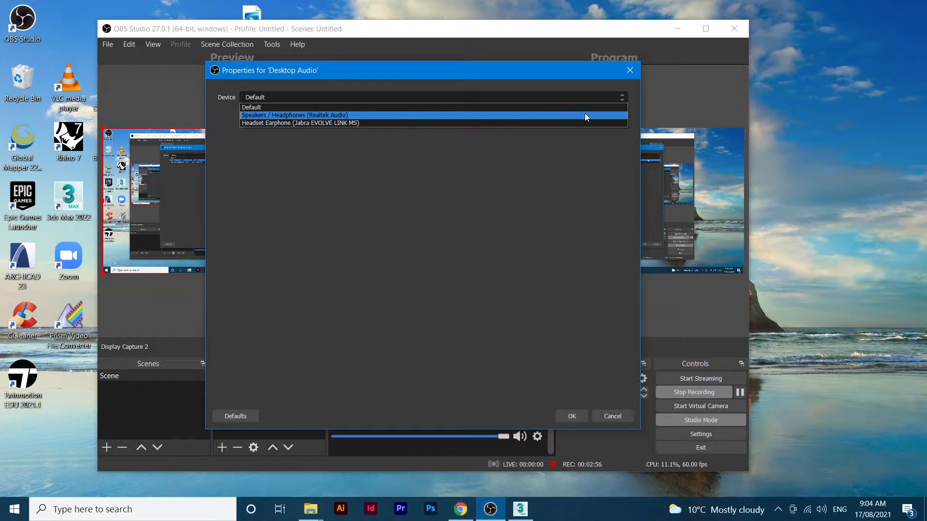
left_click(612, 418)
left_click(612, 418)
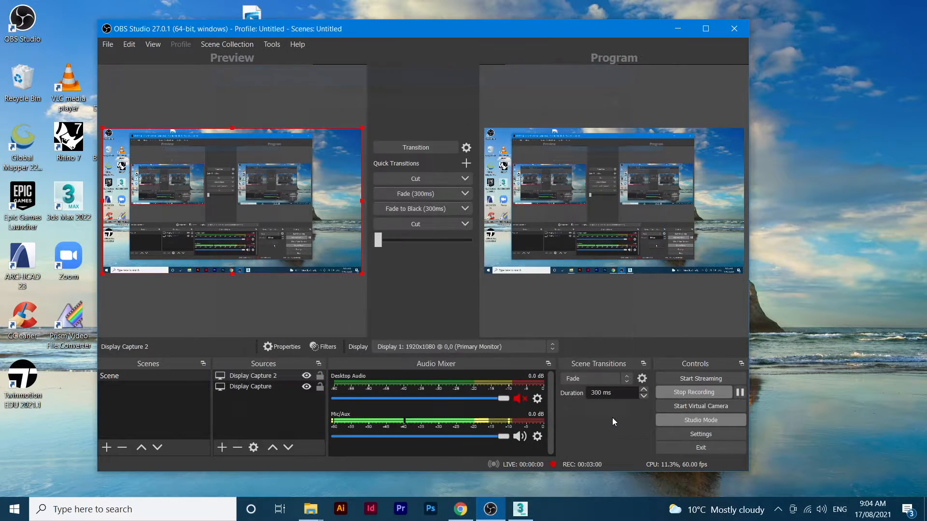
Set the Mic/Aux input device to Microphone (Realtek Audio) and accept its properties
left_click(538, 438)
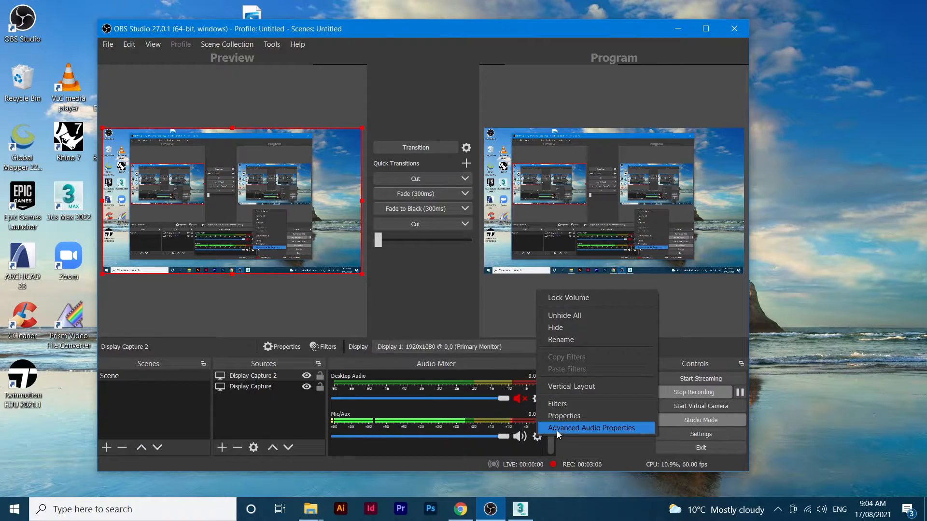
left_click(566, 417)
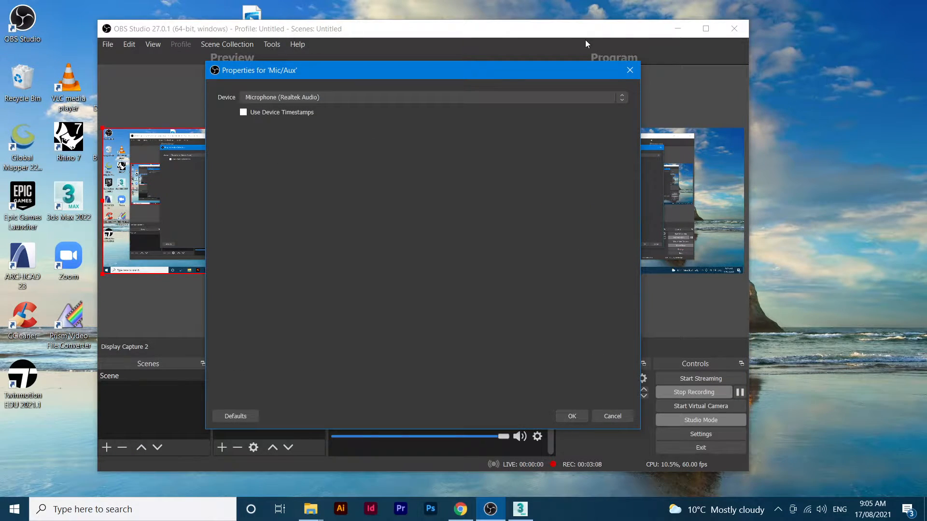
left_click(623, 96)
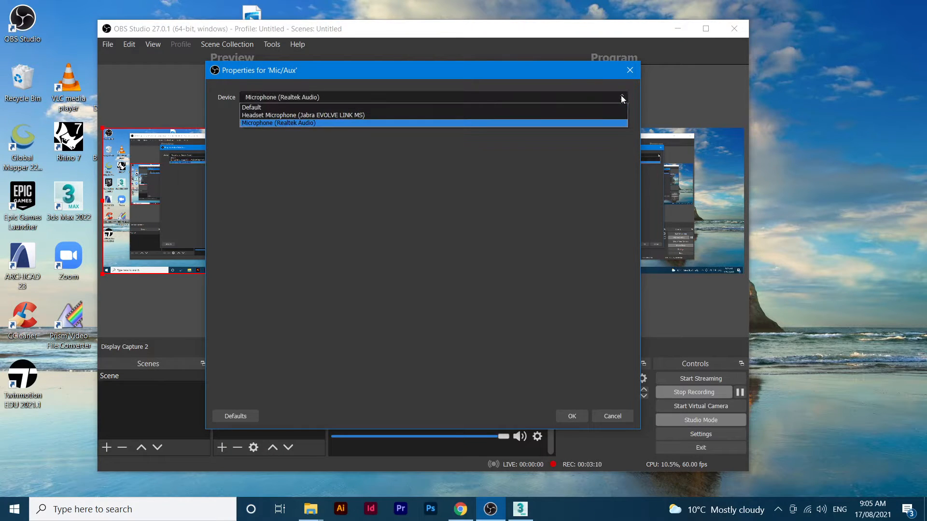
left_click(585, 122)
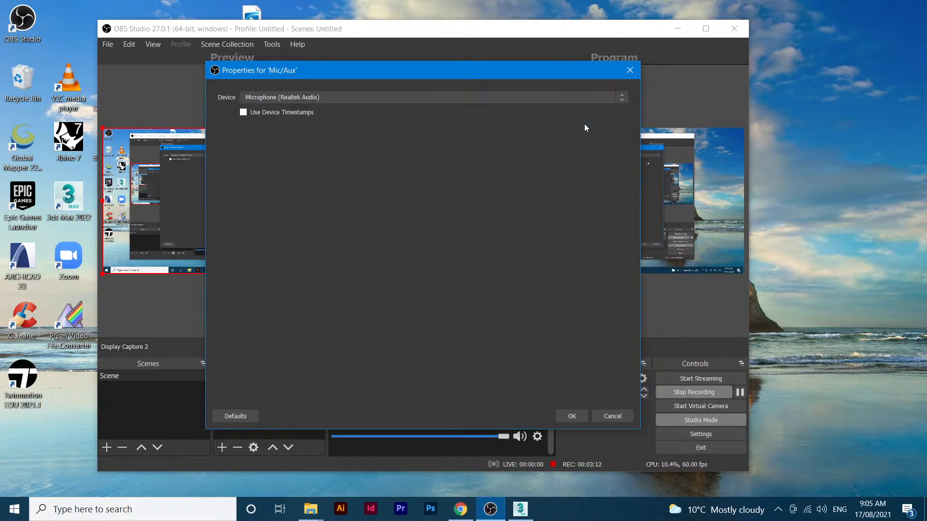
left_click(569, 415)
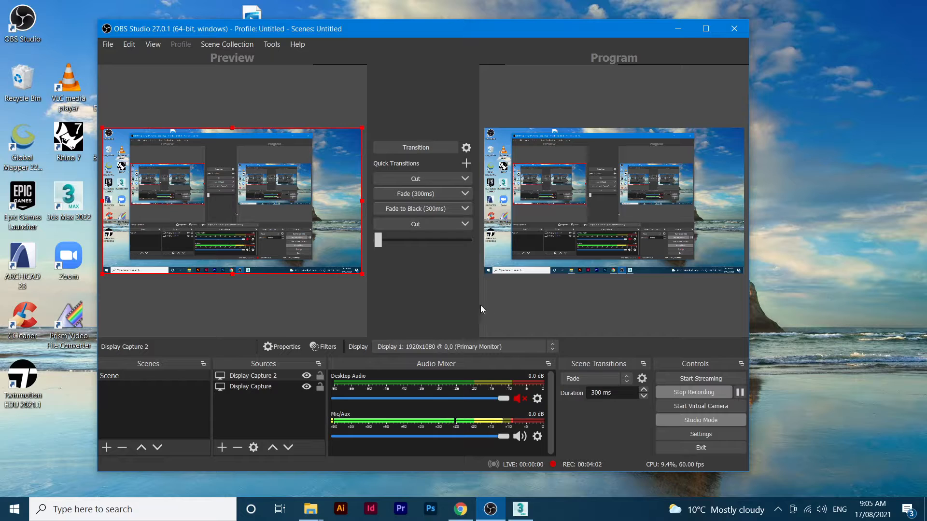
Review the program's General, Stream, Output, Audio, Video, Hotkeys and Advanced settings, including the hotkeys for starting and stopping recording
left_click(688, 436)
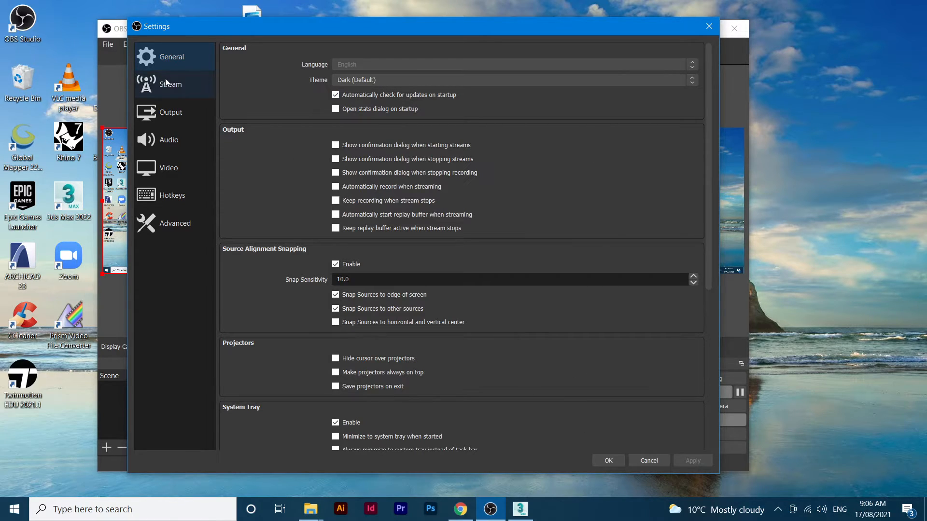
left_click(176, 85)
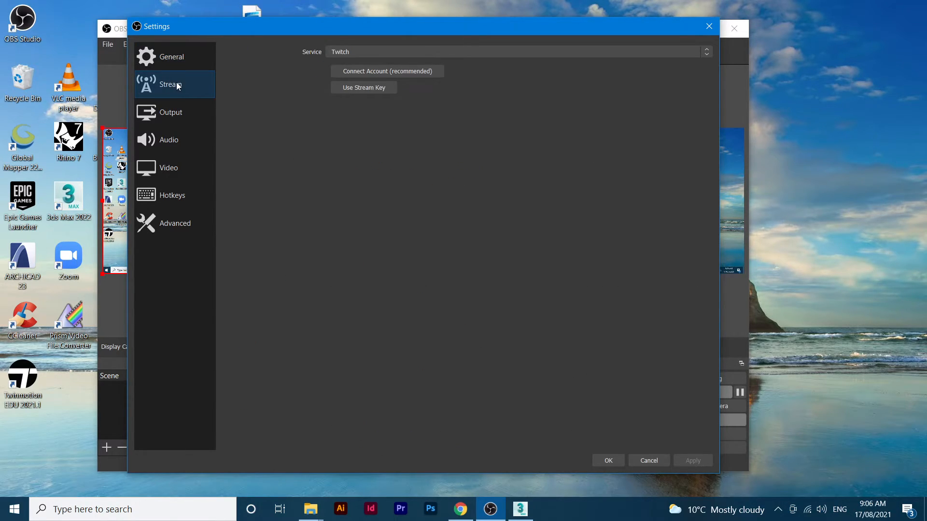
left_click(170, 116)
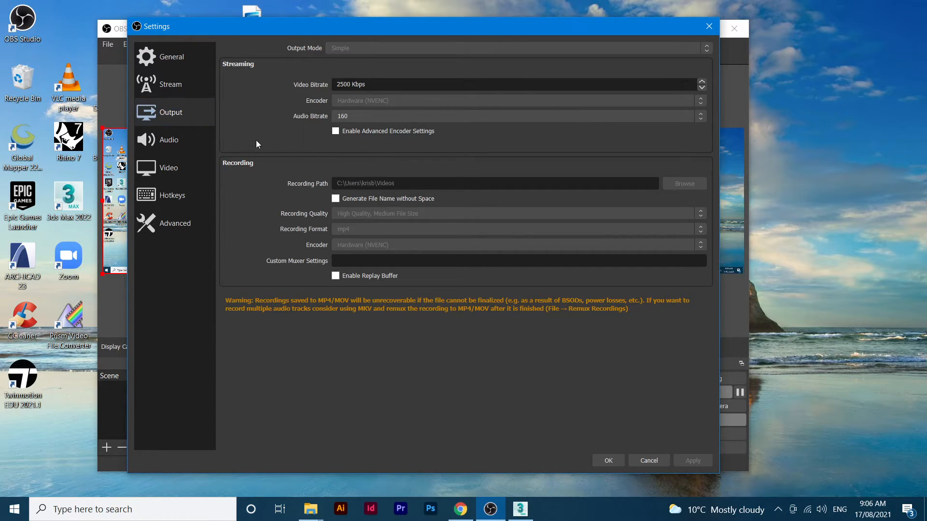
left_click(171, 144)
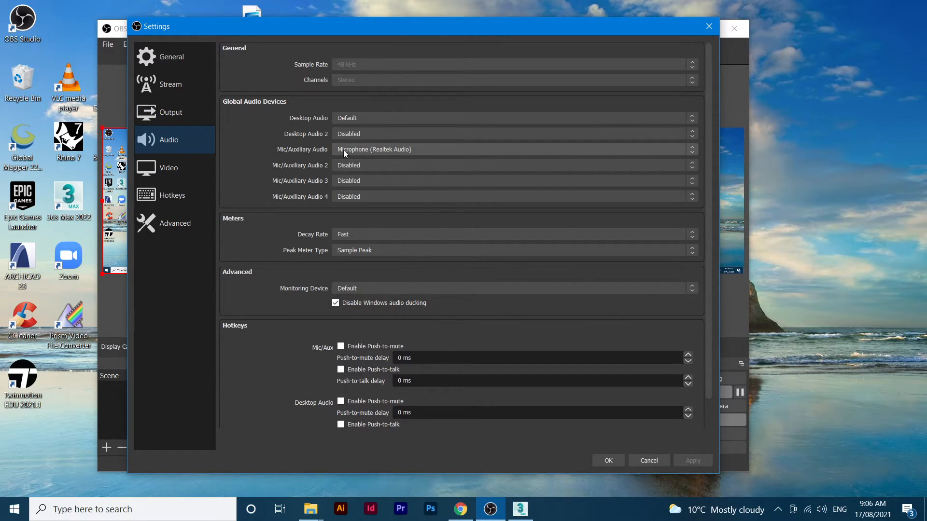
left_click(177, 172)
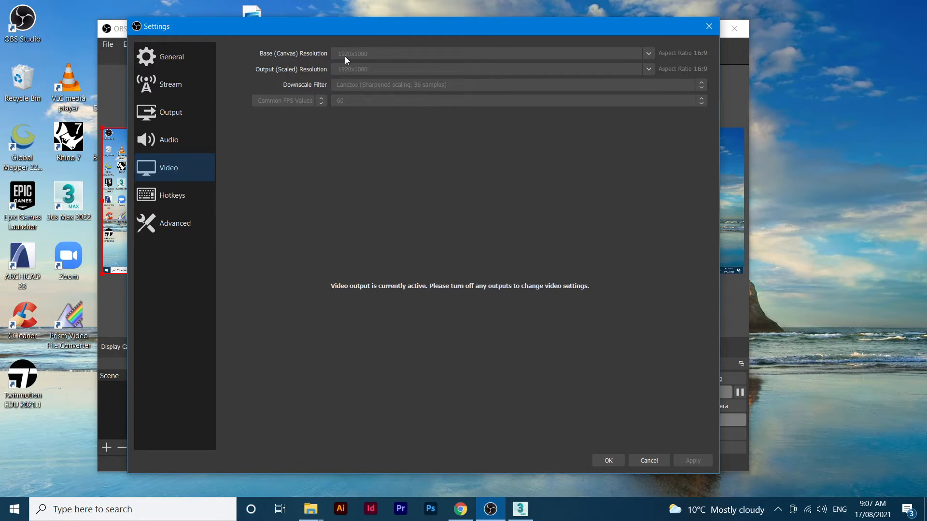
left_click(181, 199)
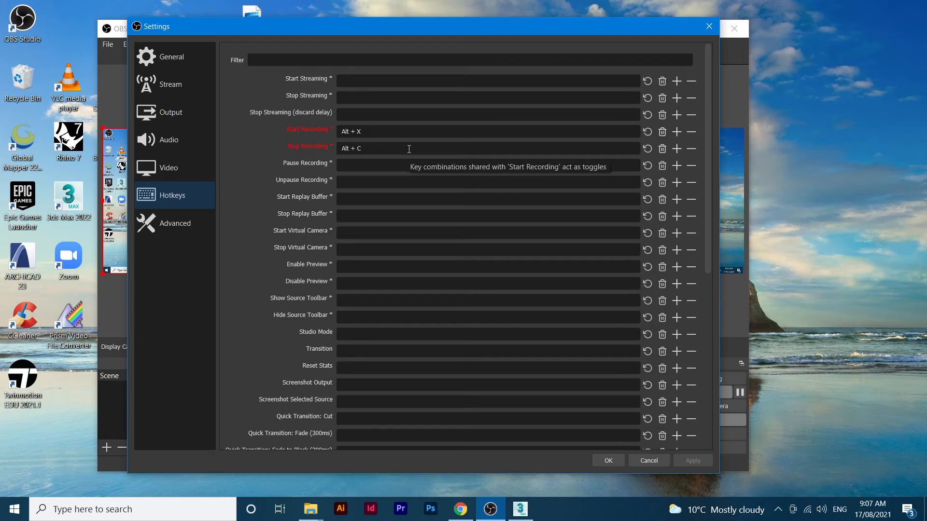
left_click(409, 150)
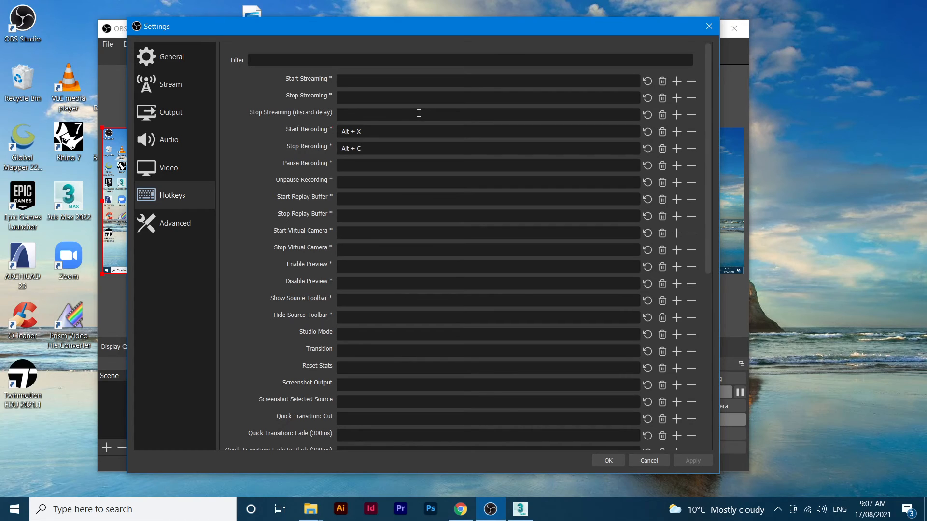
left_click(203, 222)
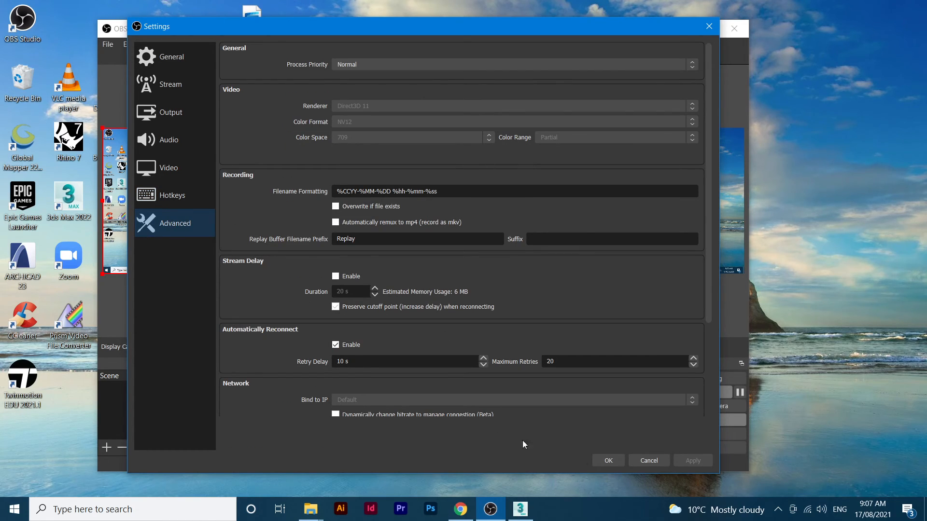
left_click(613, 462)
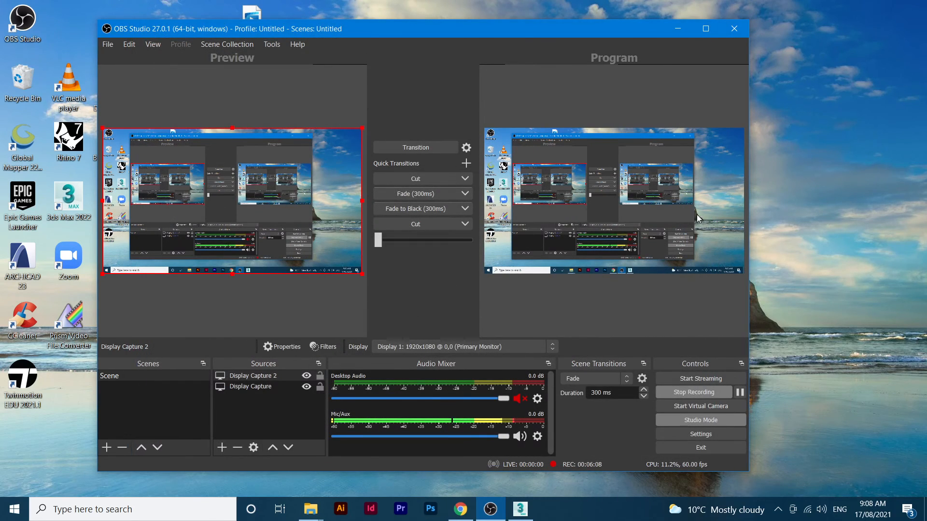